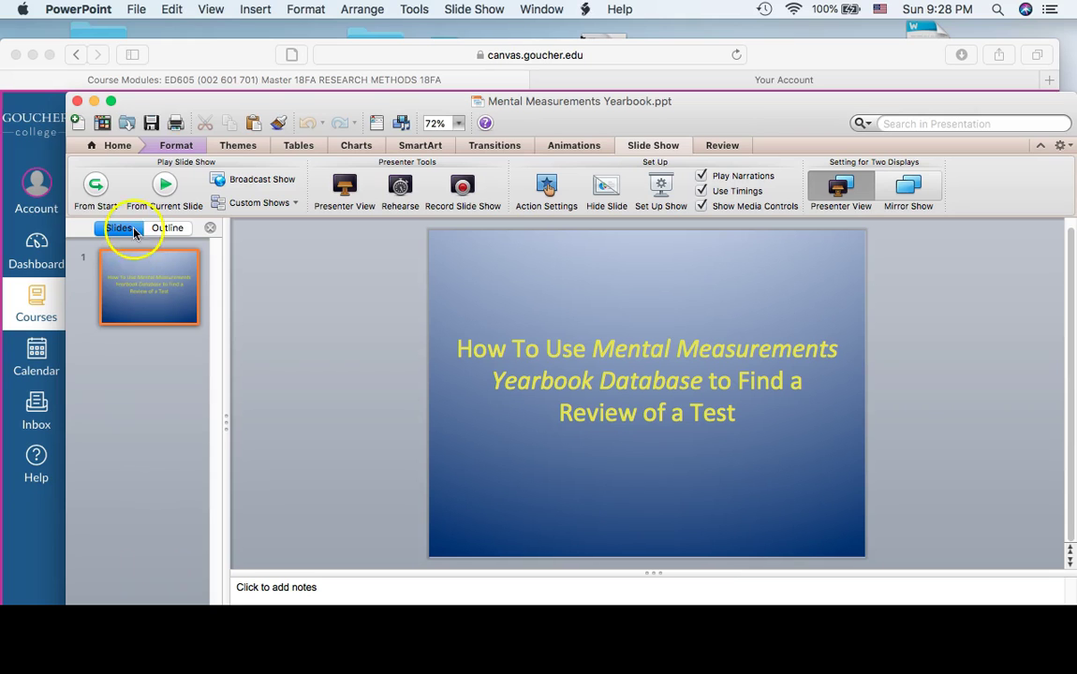
Switch to the Canvas course in Safari and open the Mental Measurements Yearbook with Tests in Print database through the ED 605 LibGuide's Tests and Measurements page.
left_click(94, 101)
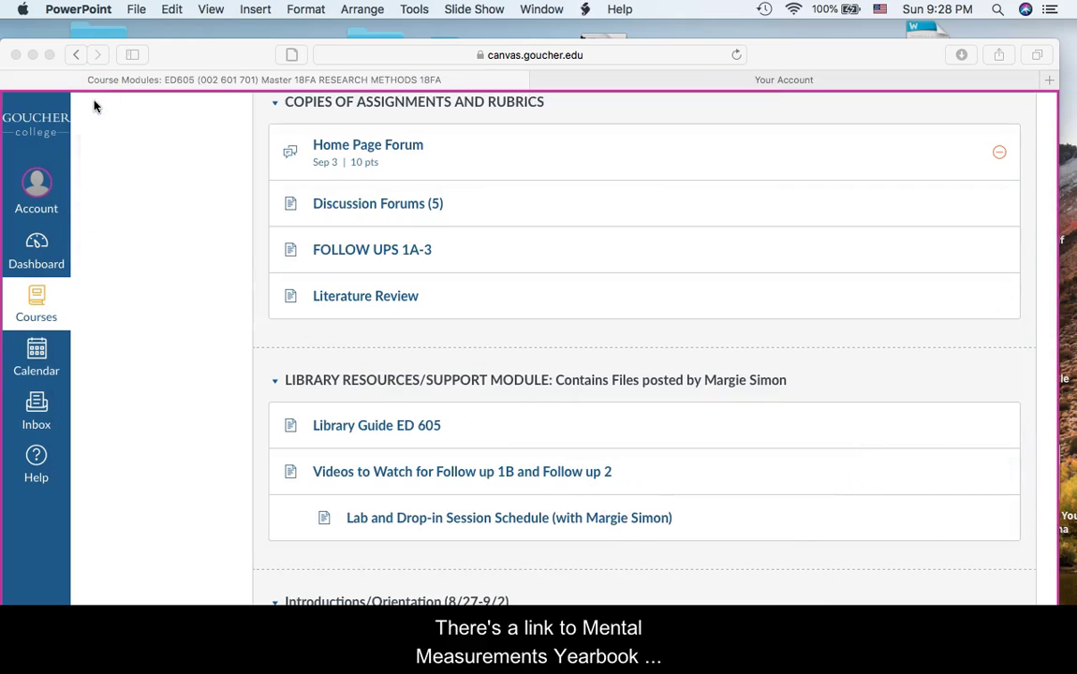
left_click(190, 156)
left_click(391, 429)
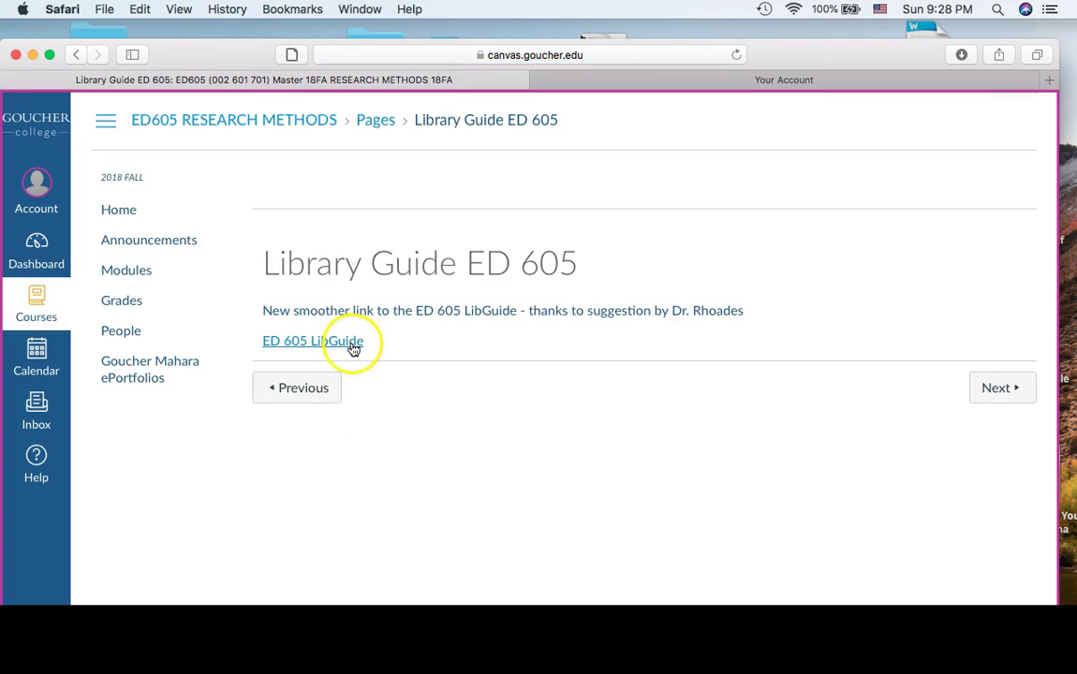
left_click(353, 343)
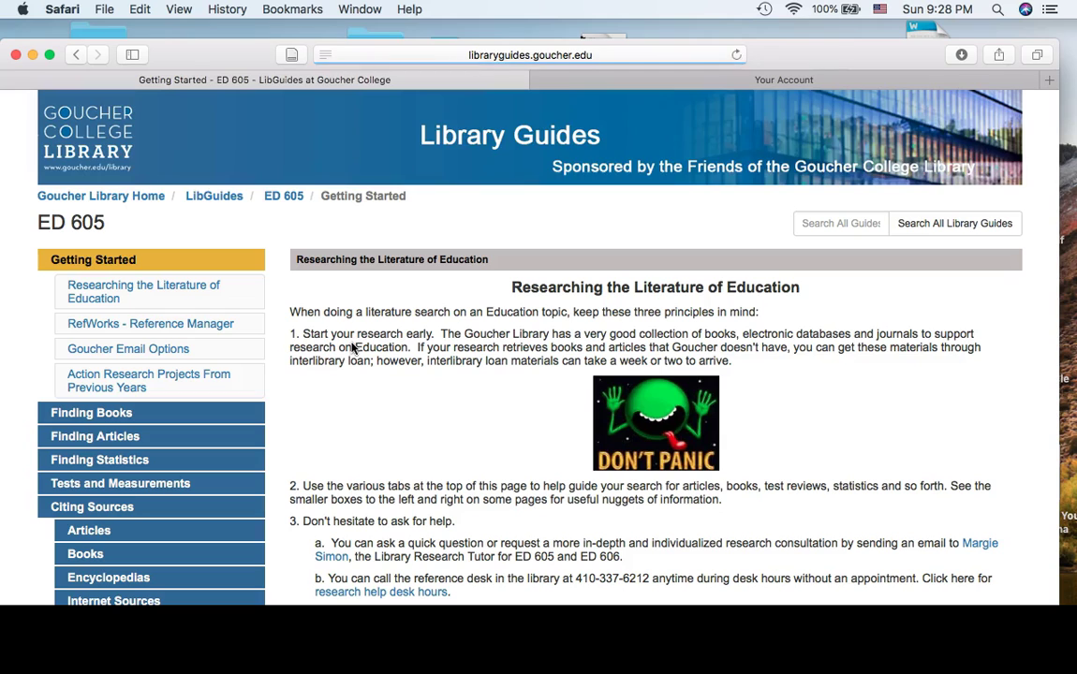
left_click(129, 489)
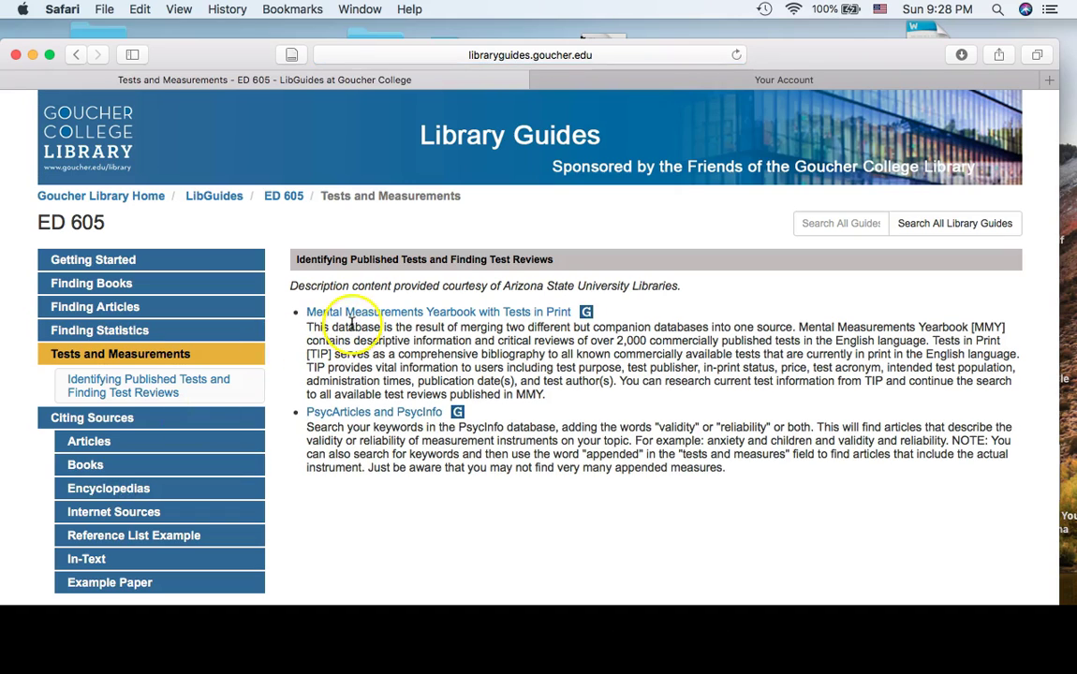
left_click(353, 316)
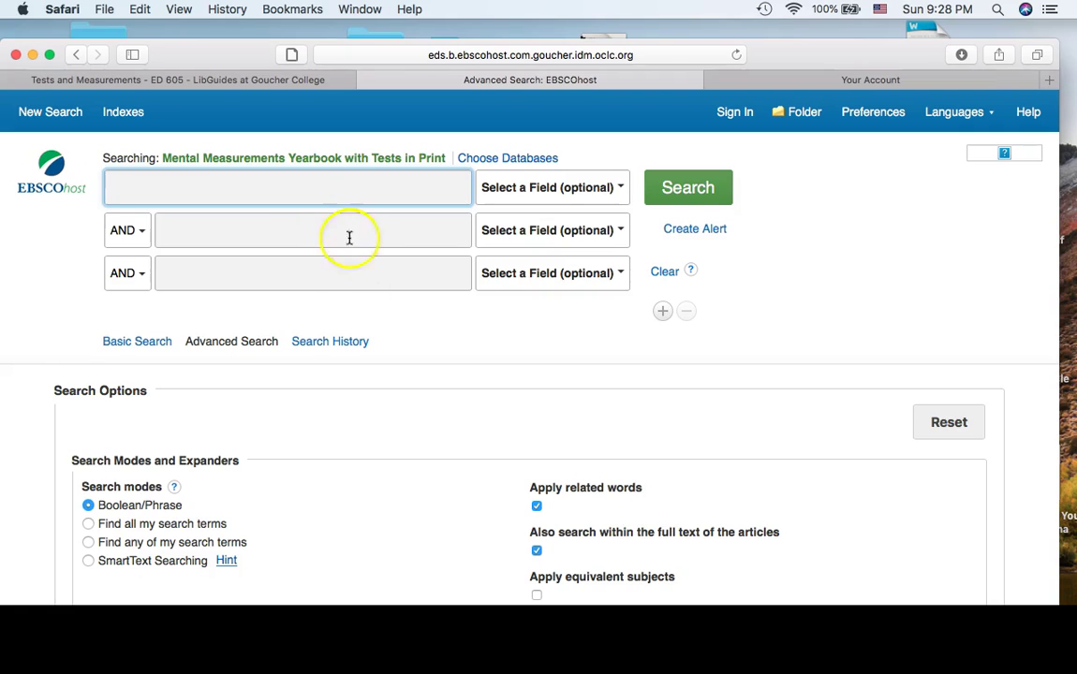
Enter the search terms "research skills" or "information literacy" as two quoted phrases in the first search field.
type("\"resear")
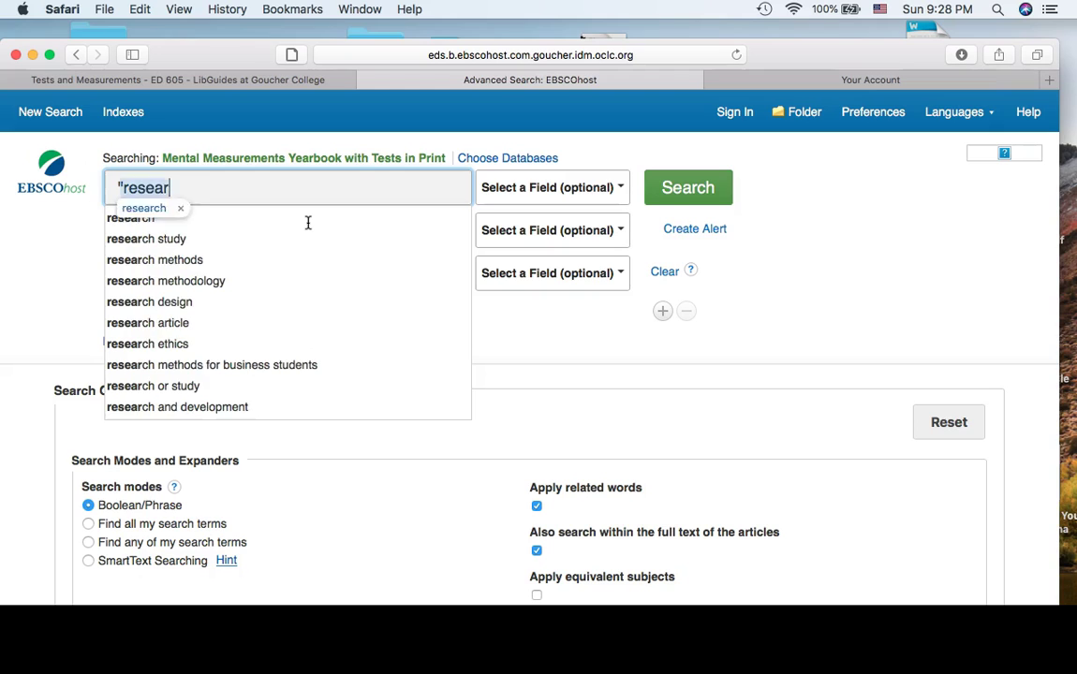
type("ch skills")
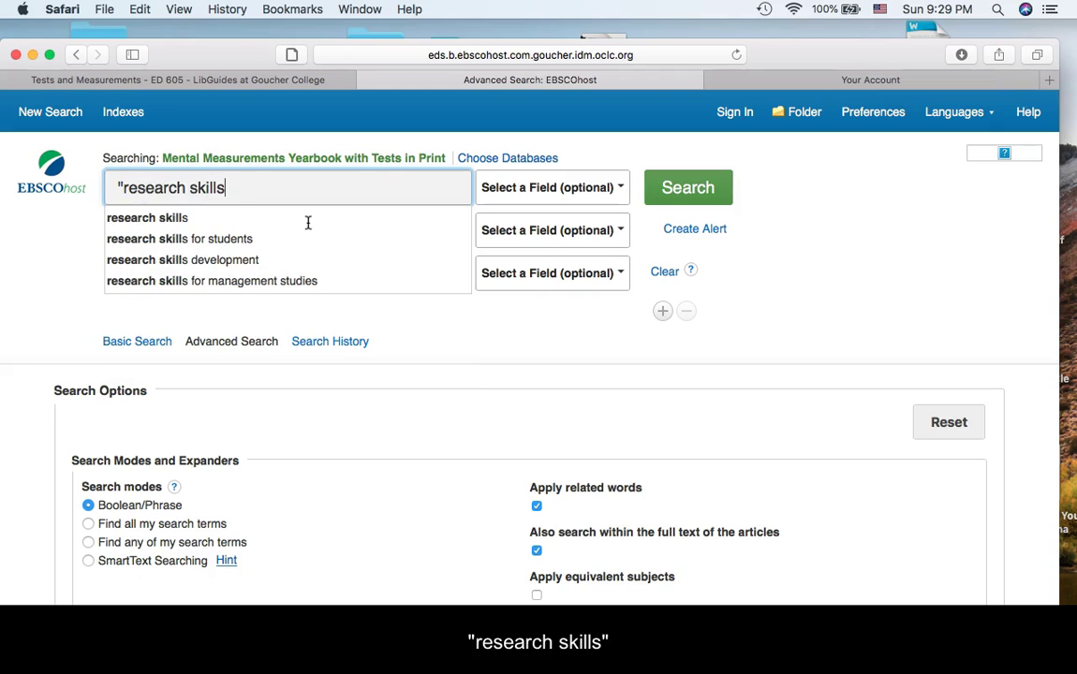
type("\" or \"inform")
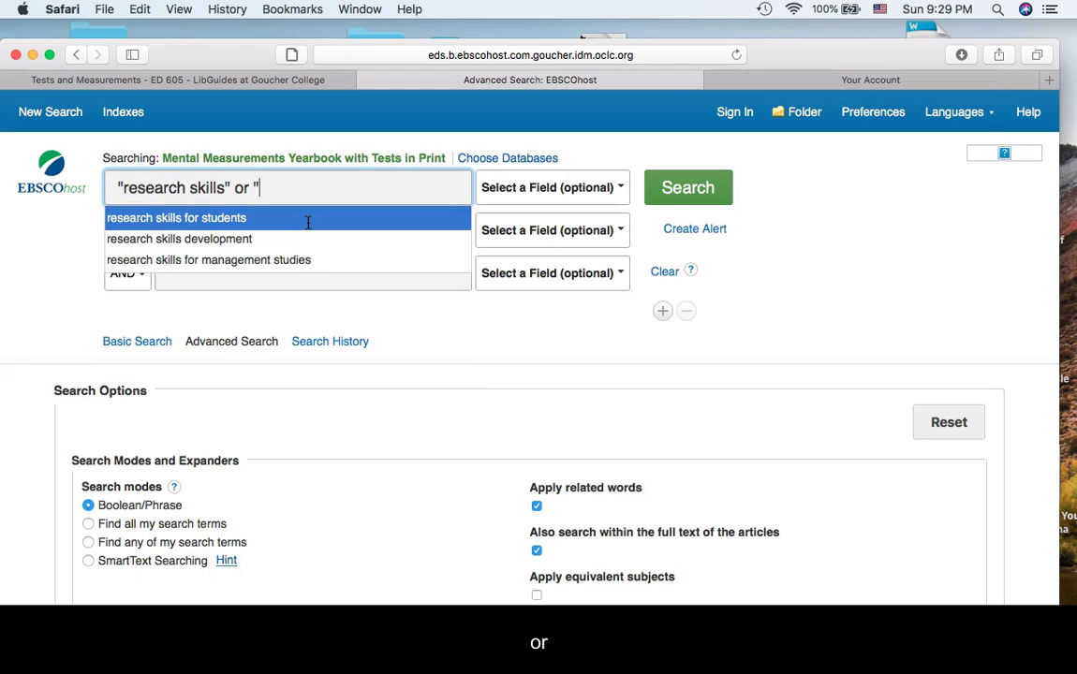
type("ati")
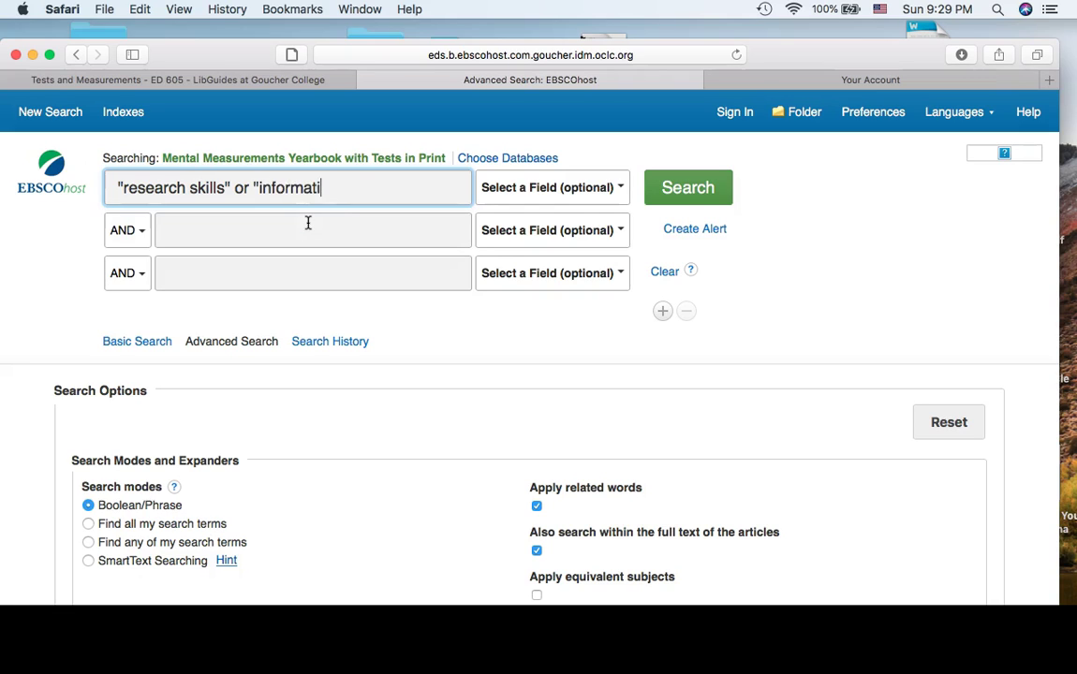
type("on literacy")
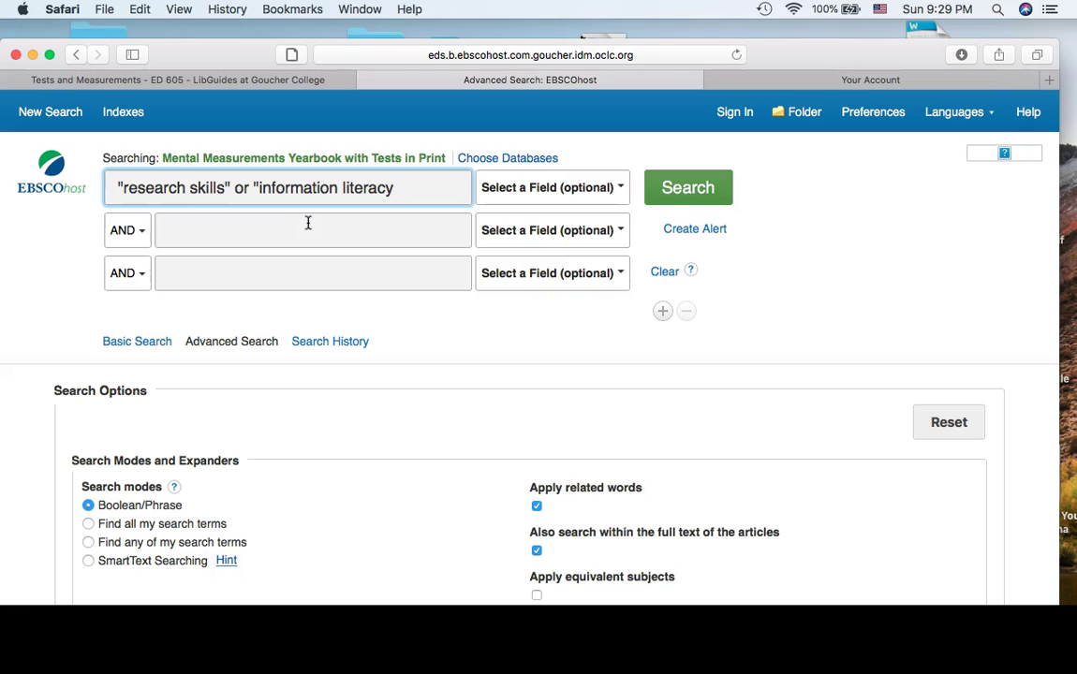
type("\"")
Limit the results to tests with a review available and a publication date starting from 2003.
scroll(297, 248, "down", 3)
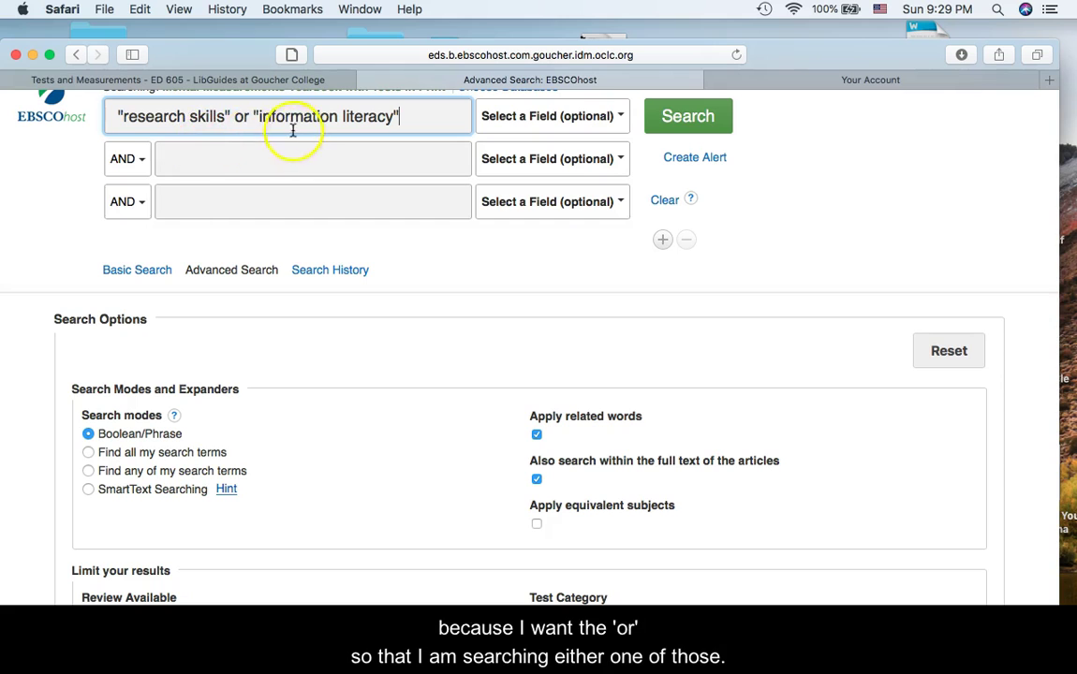
scroll(260, 272, "down", 8)
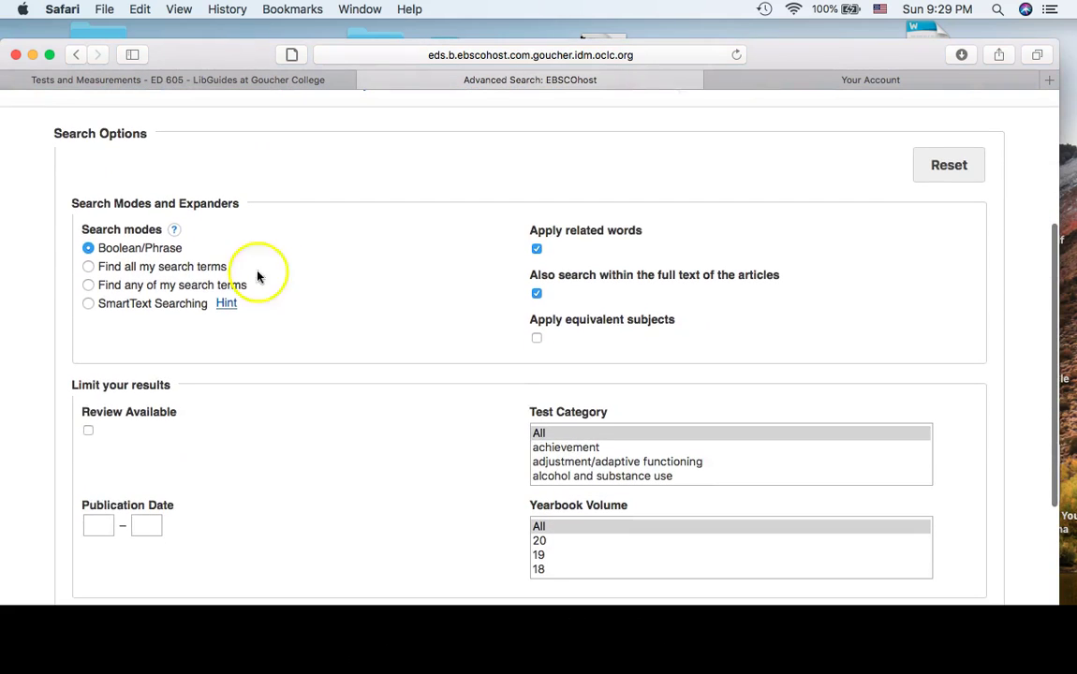
left_click(89, 434)
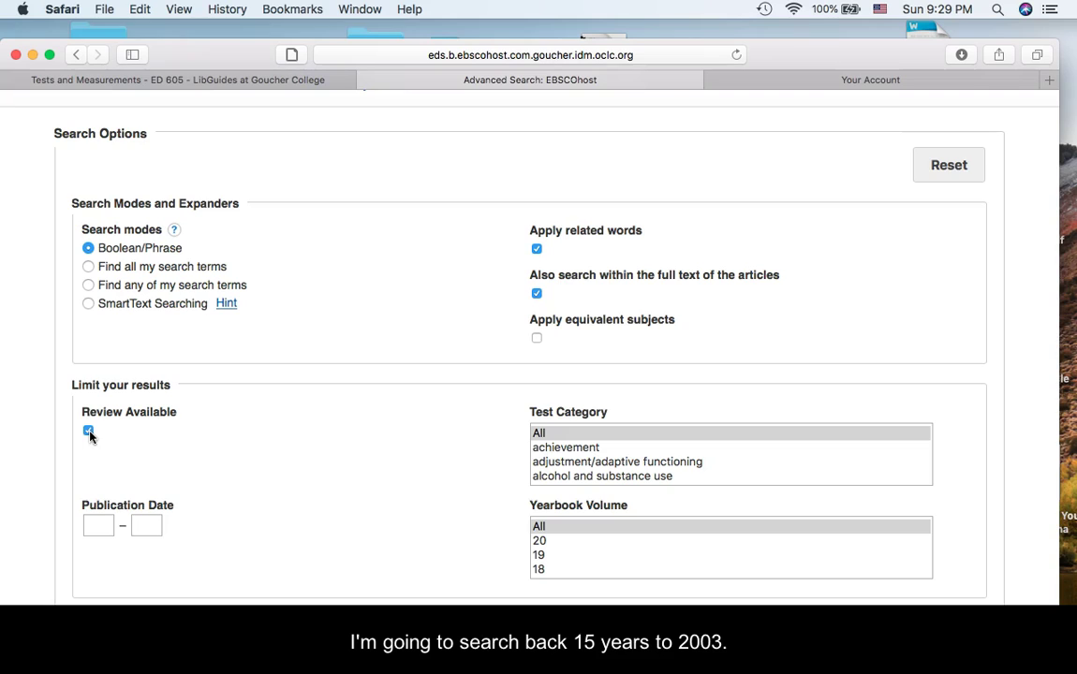
left_click(92, 525)
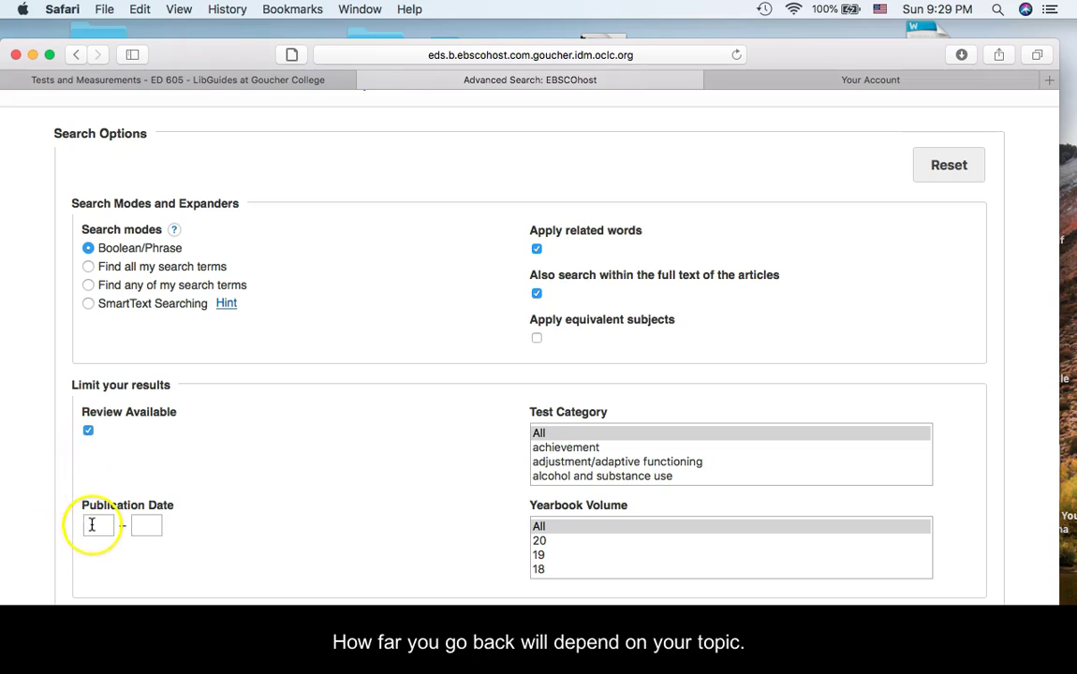
type("2003")
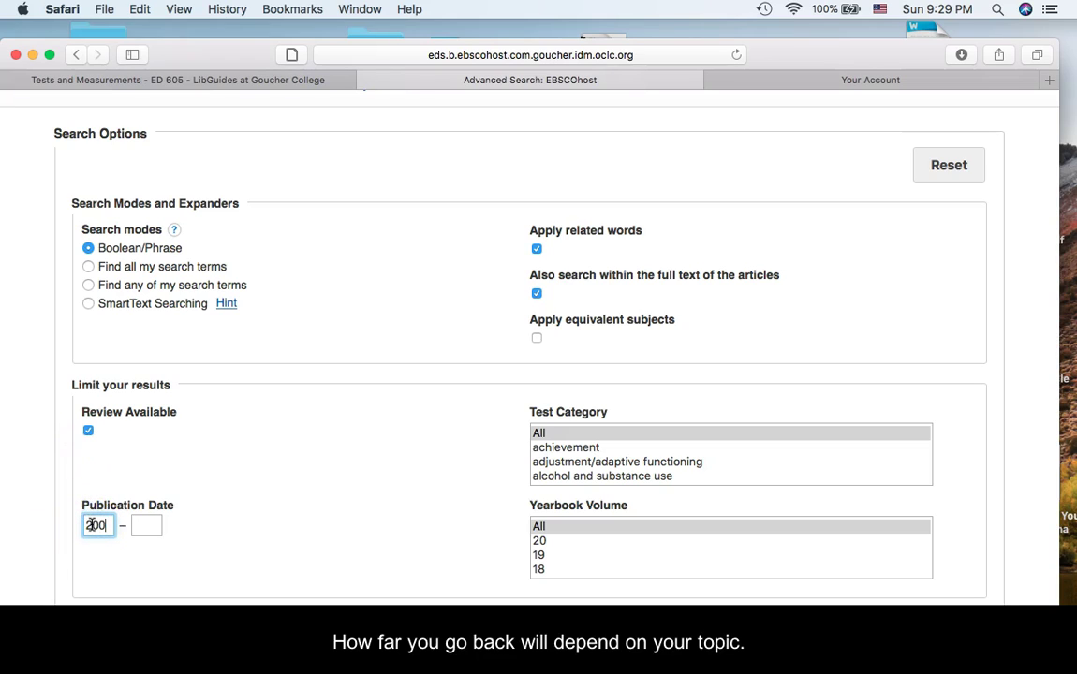
left_click(109, 522)
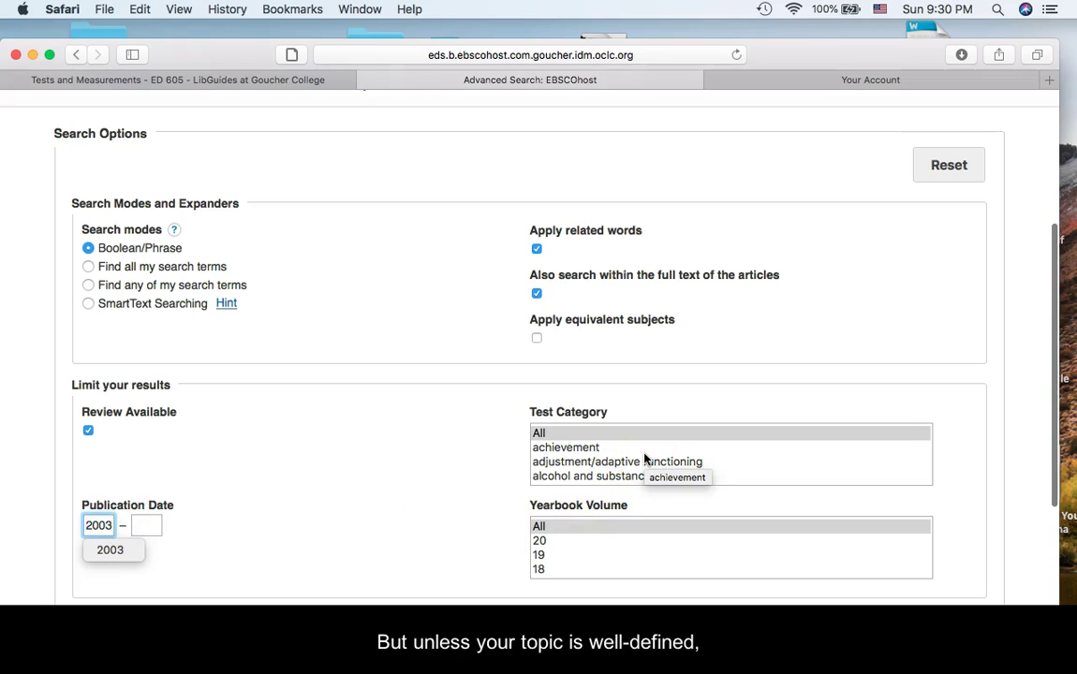
Look through the test category options, keep All, and run the search.
scroll(644, 459, "down", 3)
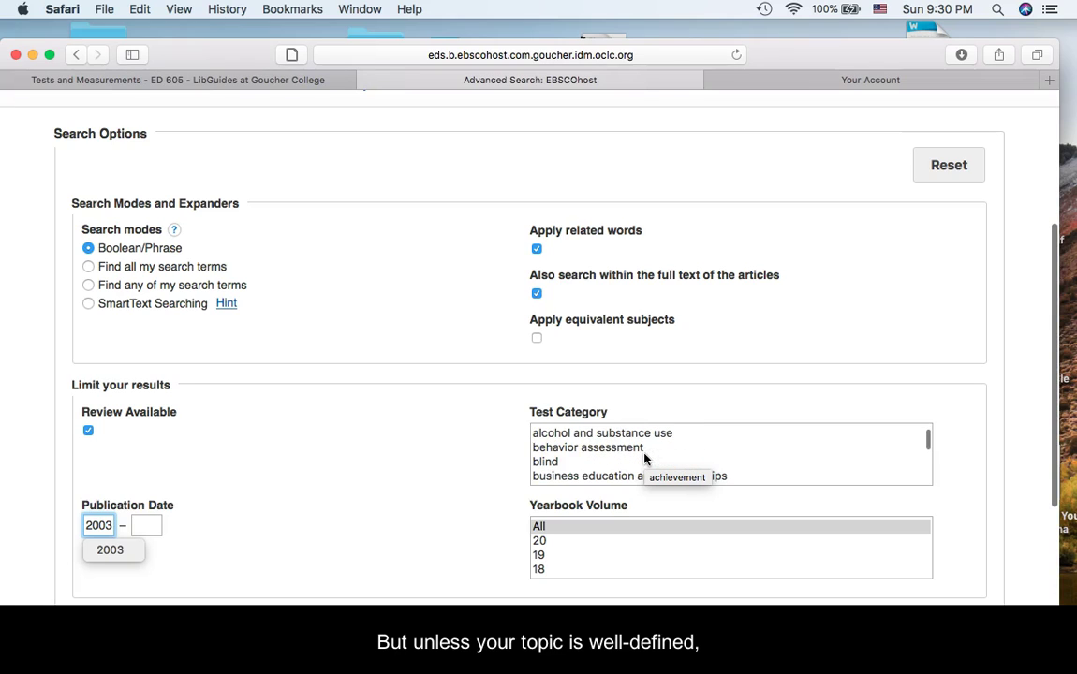
scroll(645, 459, "down", 3)
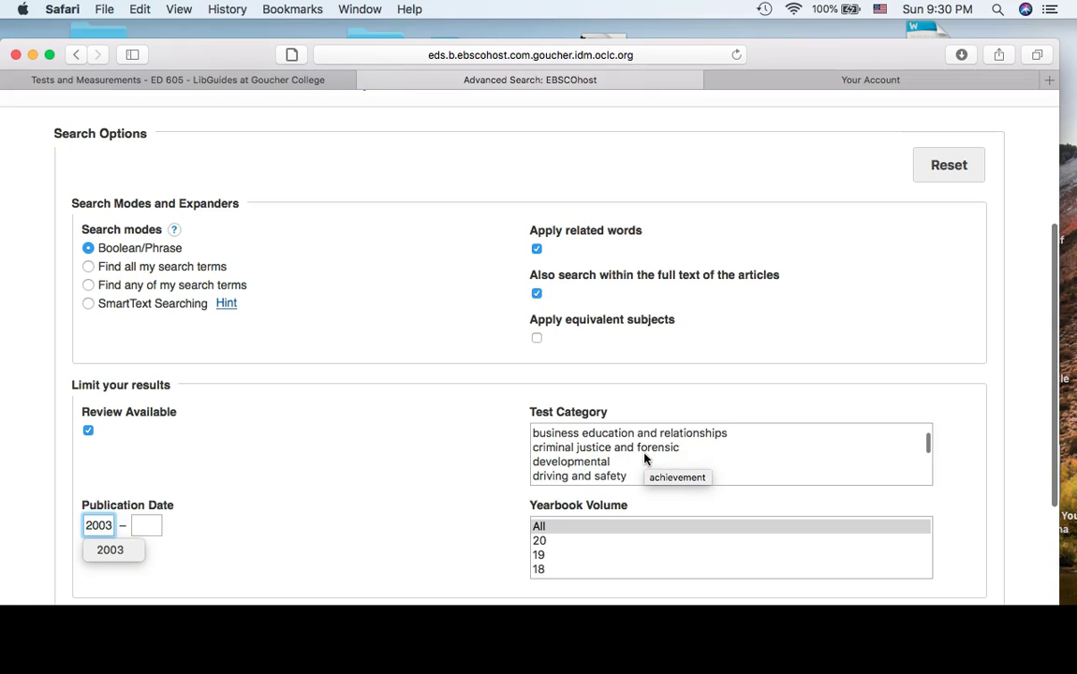
scroll(644, 459, "down", 4)
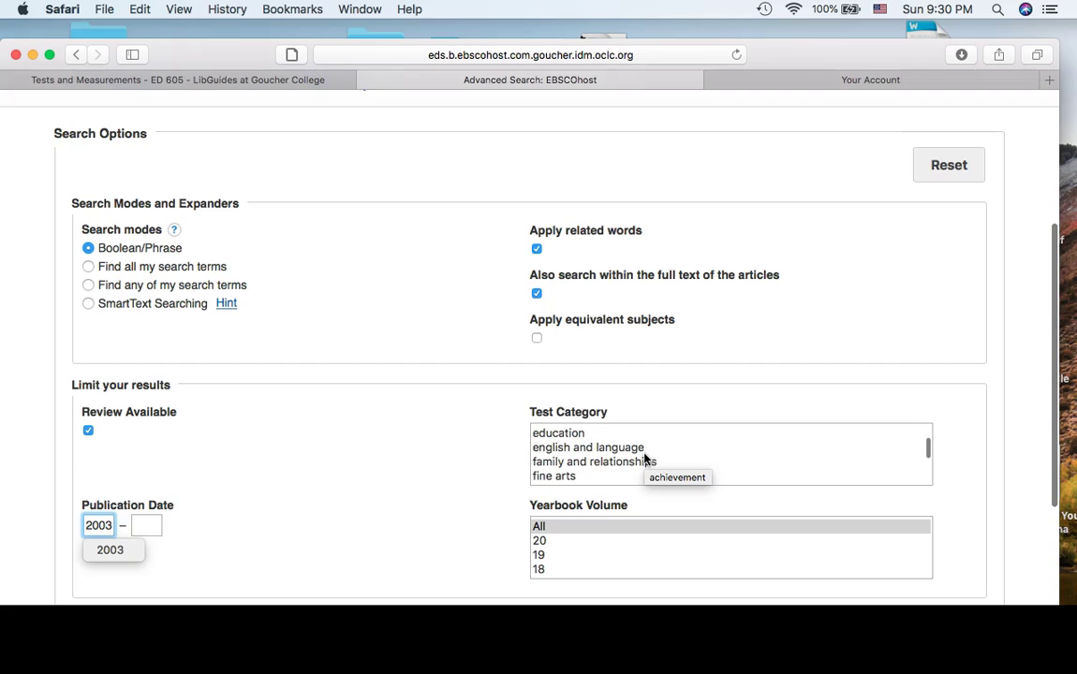
scroll(645, 459, "up", 10)
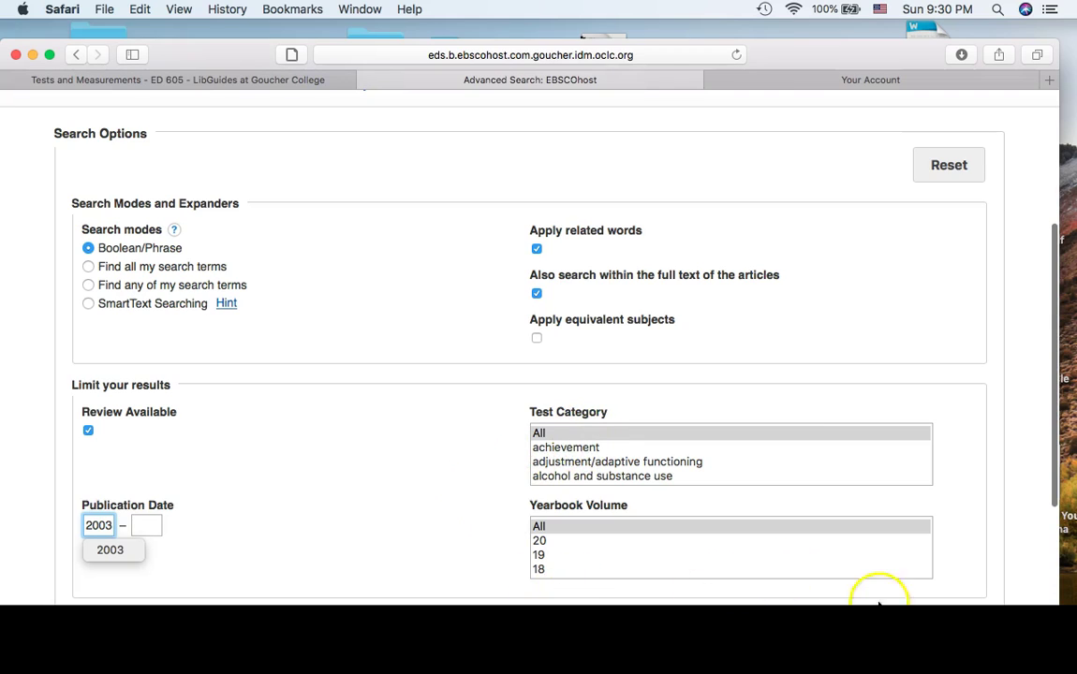
key("Return")
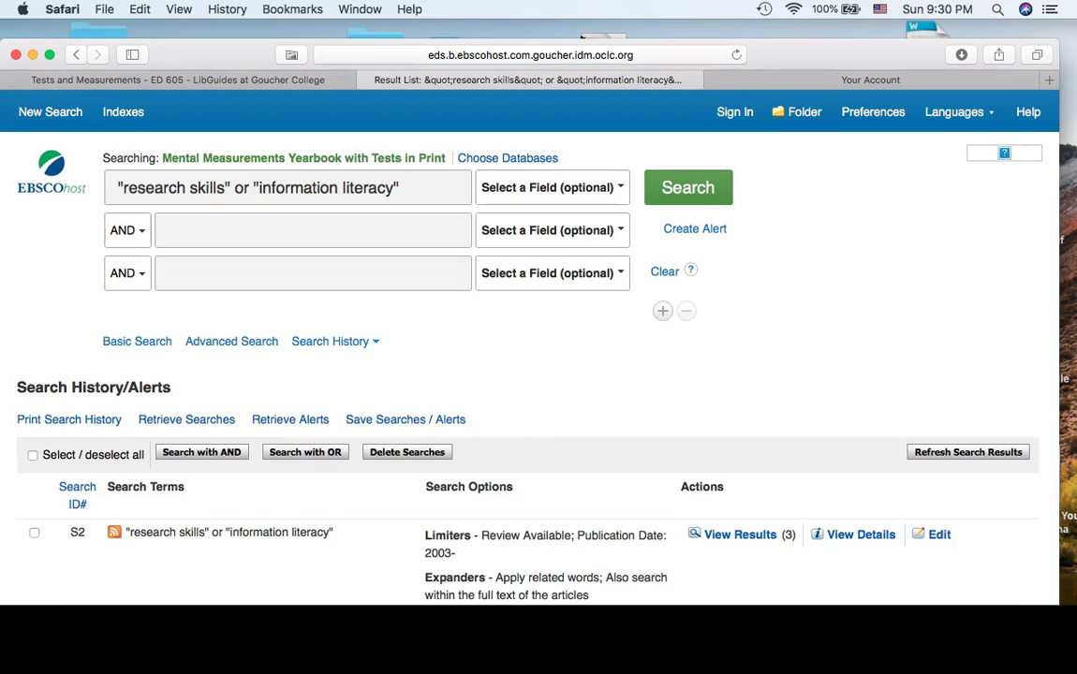
Open the College Student Experiences Questionnaire, Fourth Edition record, check its purpose statement, and return to the result list.
scroll(538, 347, "down", 10)
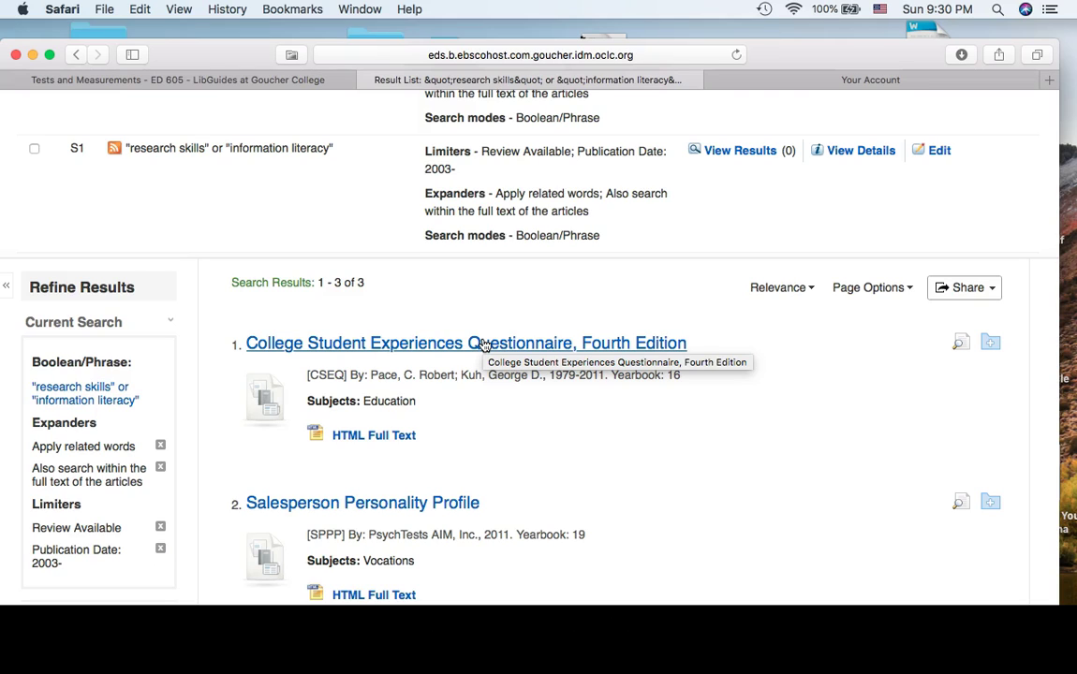
left_click(482, 345)
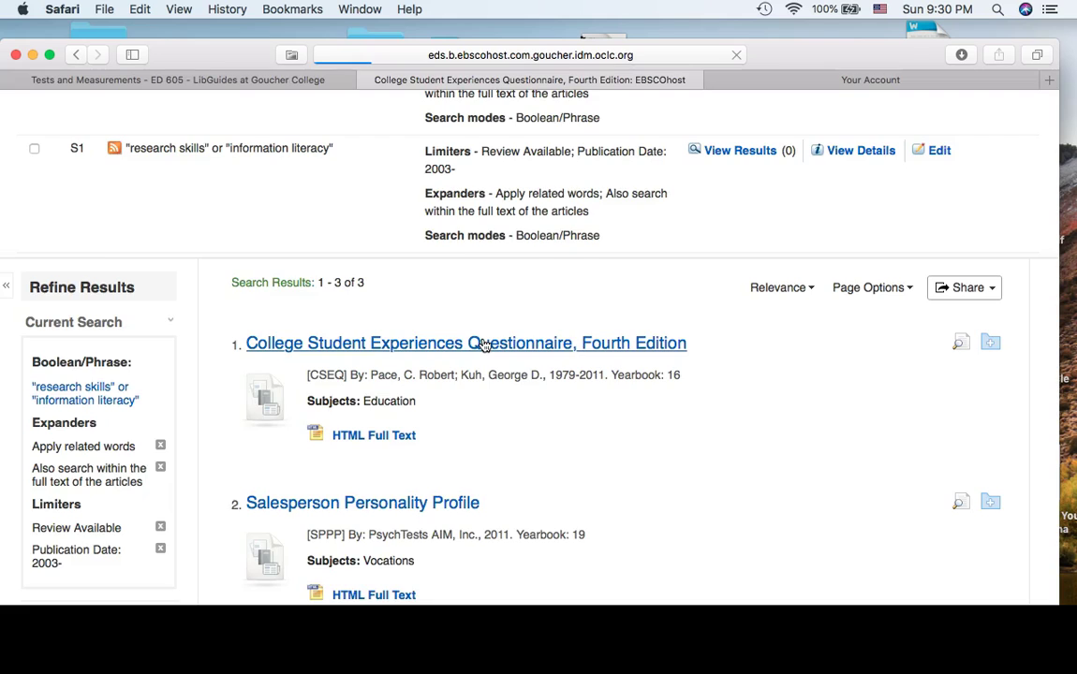
scroll(573, 341, "down", 3)
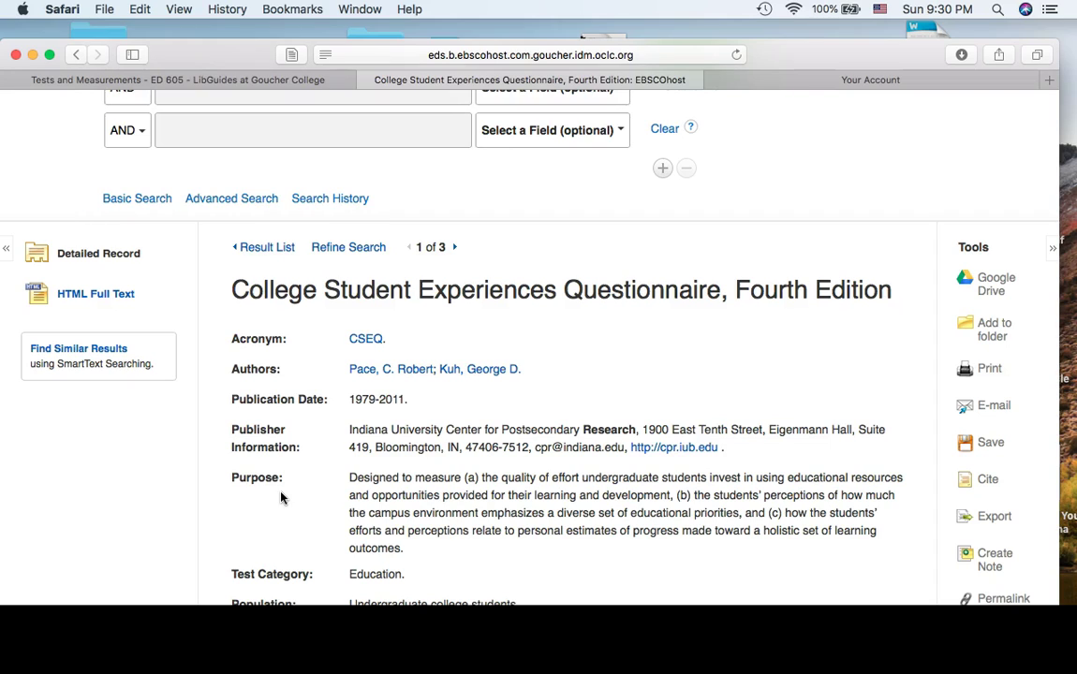
scroll(281, 497, "down", 3)
scroll(281, 497, "up", 6)
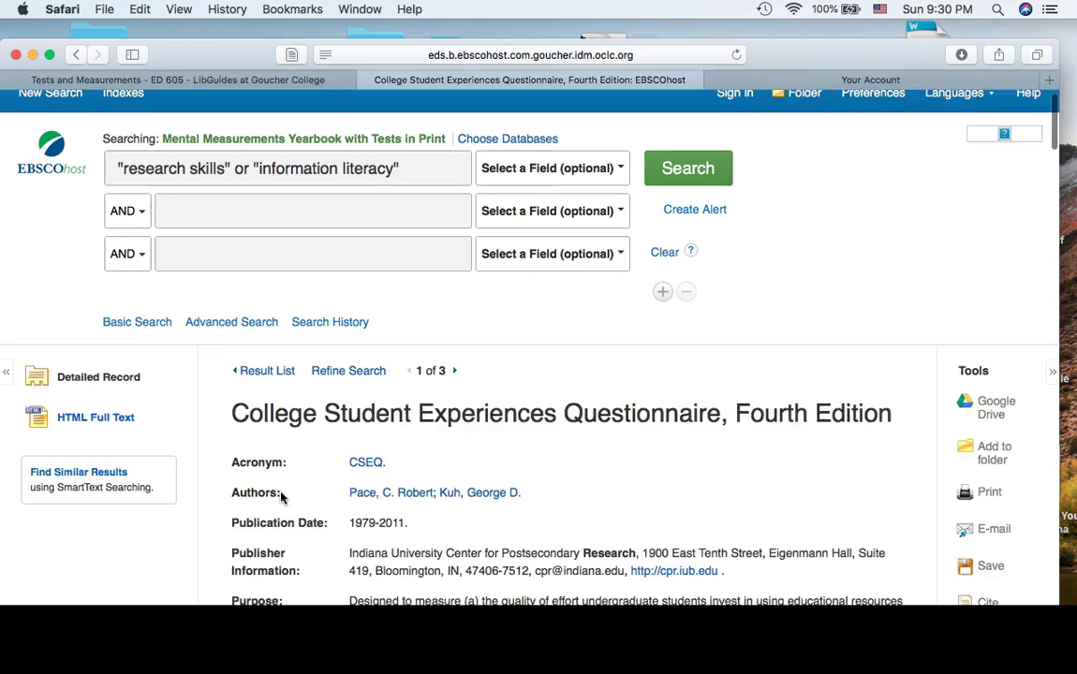
left_click(271, 391)
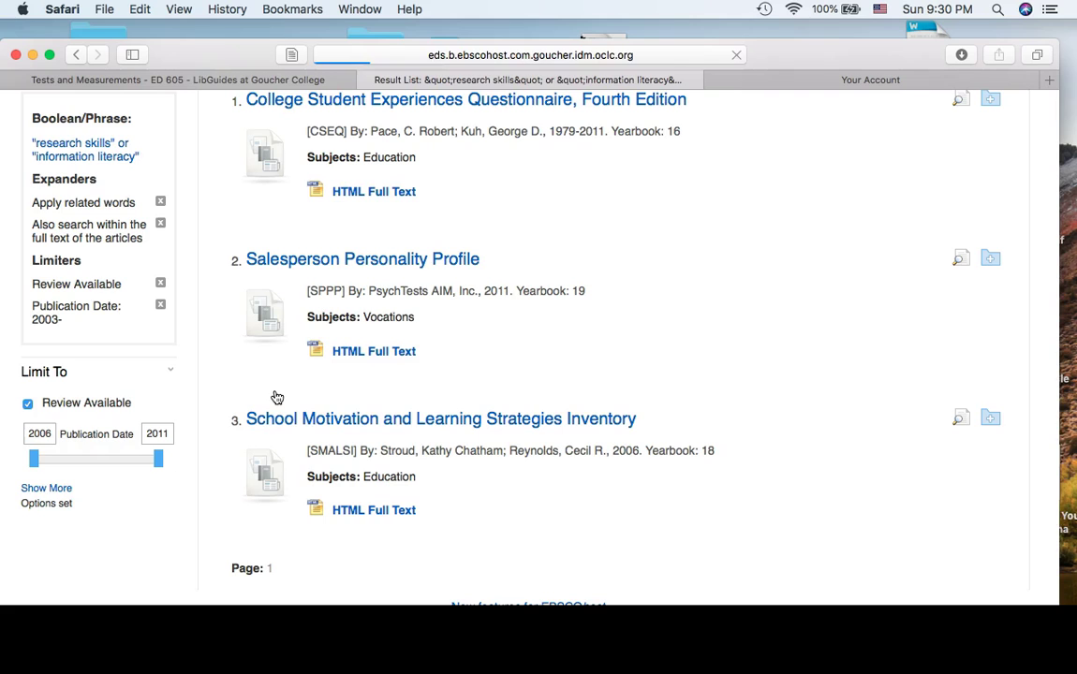
Open the School Motivation and Learning Strategies Inventory record and examine its purpose, population, scores, publication date, comments and status.
left_click_drag(313, 341, 301, 284)
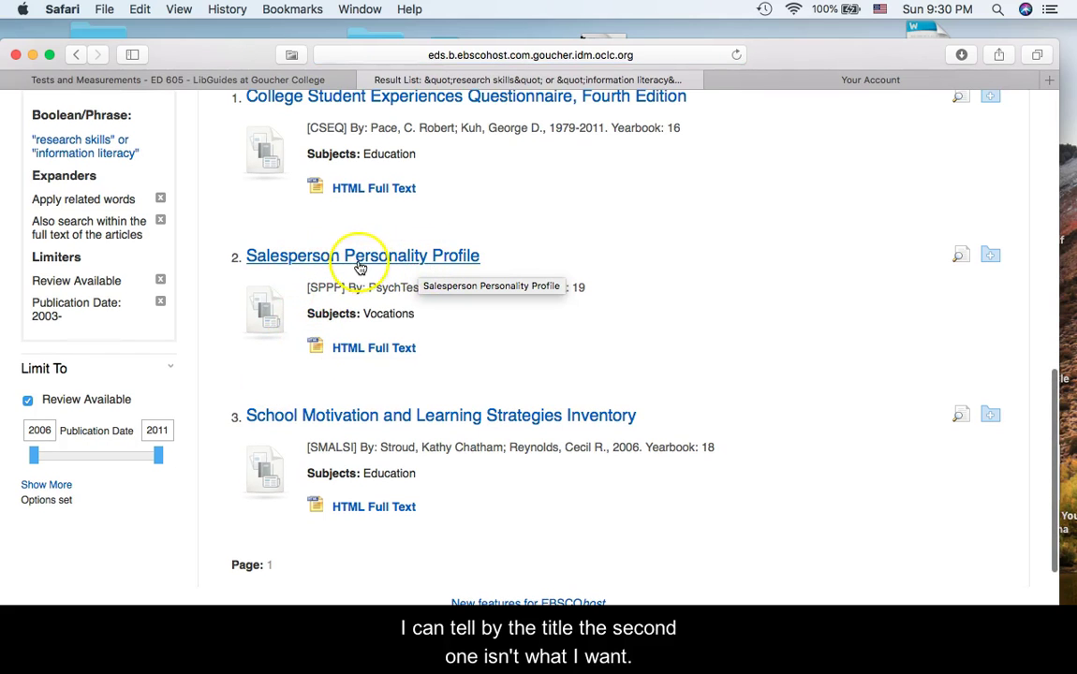
left_click(393, 422)
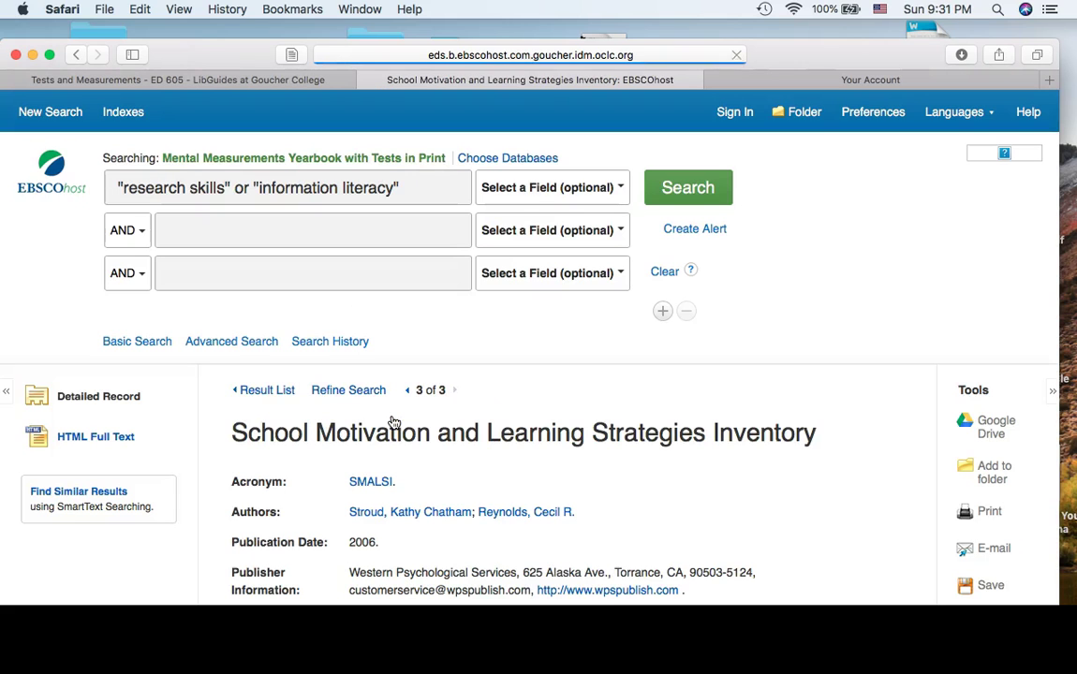
scroll(393, 421, "down", 5)
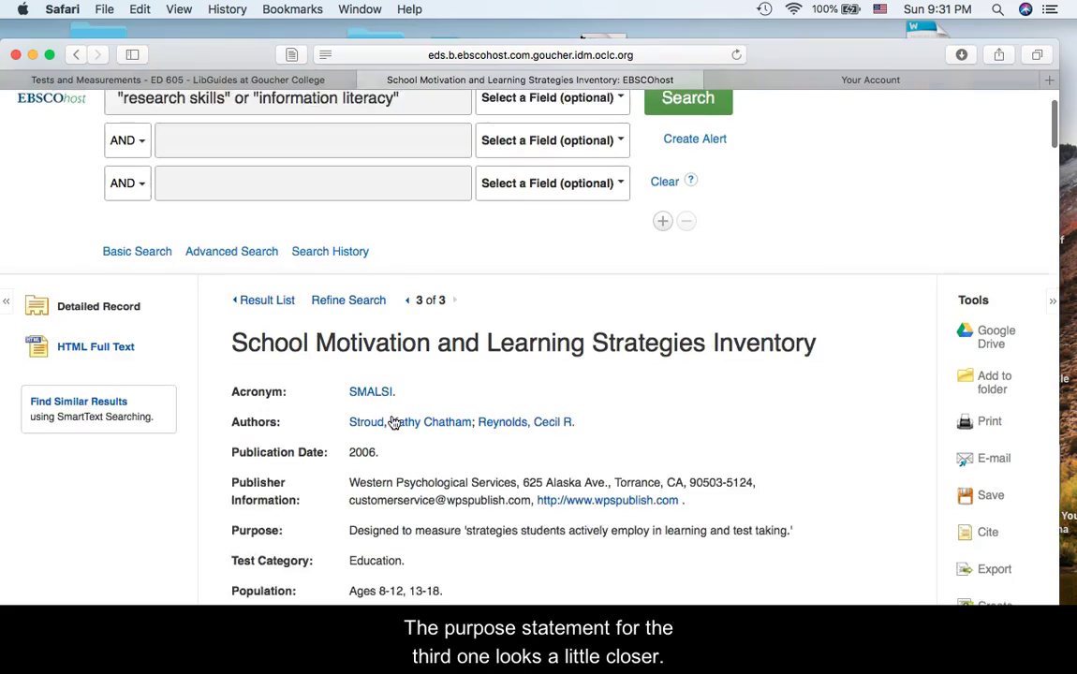
scroll(394, 421, "down", 2)
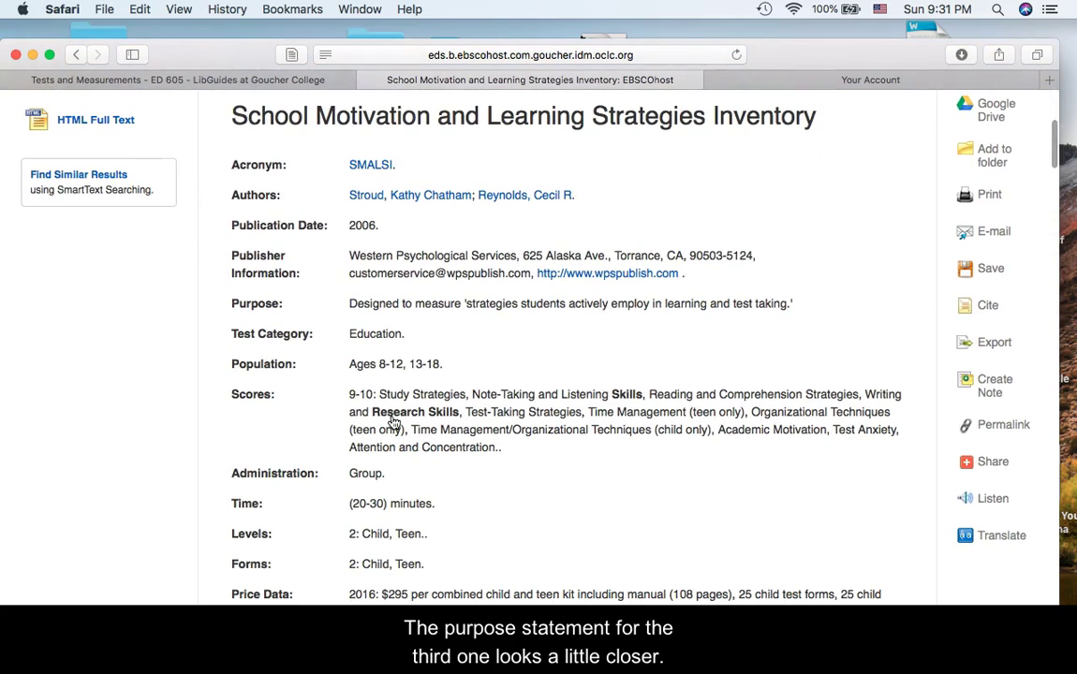
left_click(407, 356)
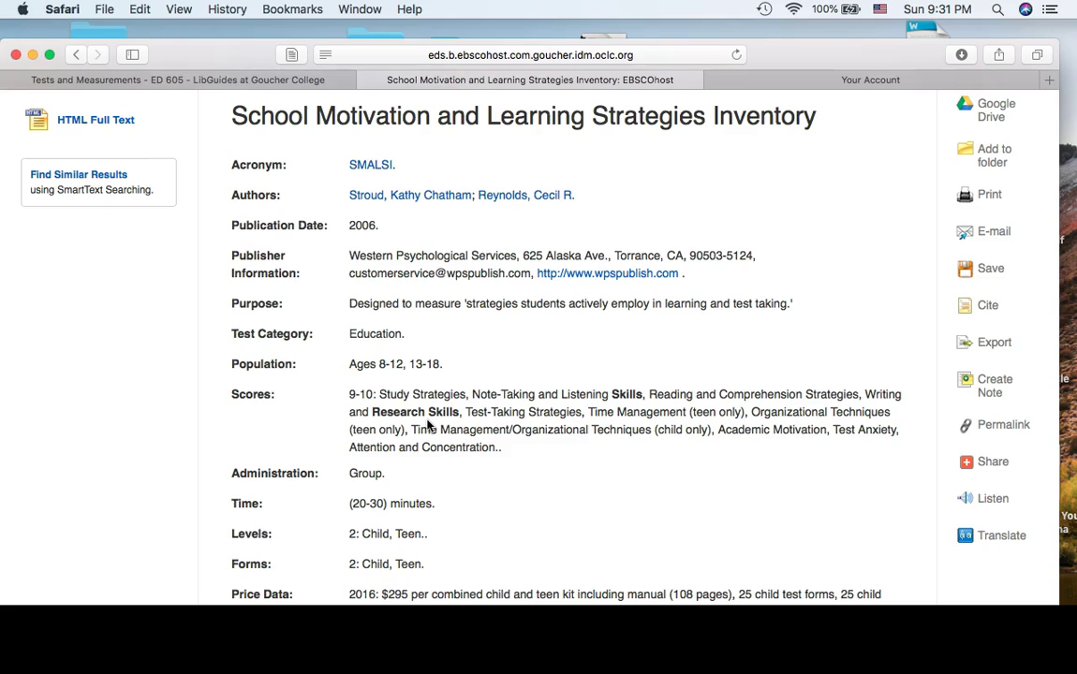
scroll(427, 425, "down", 2)
scroll(427, 425, "down", 1)
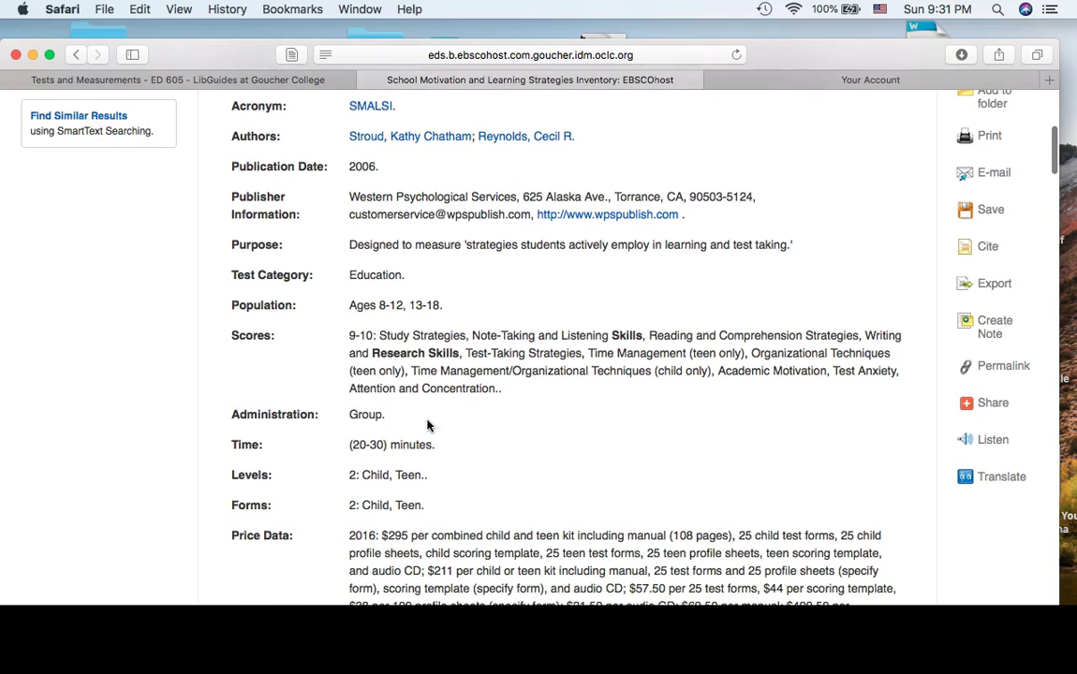
scroll(428, 425, "down", 6)
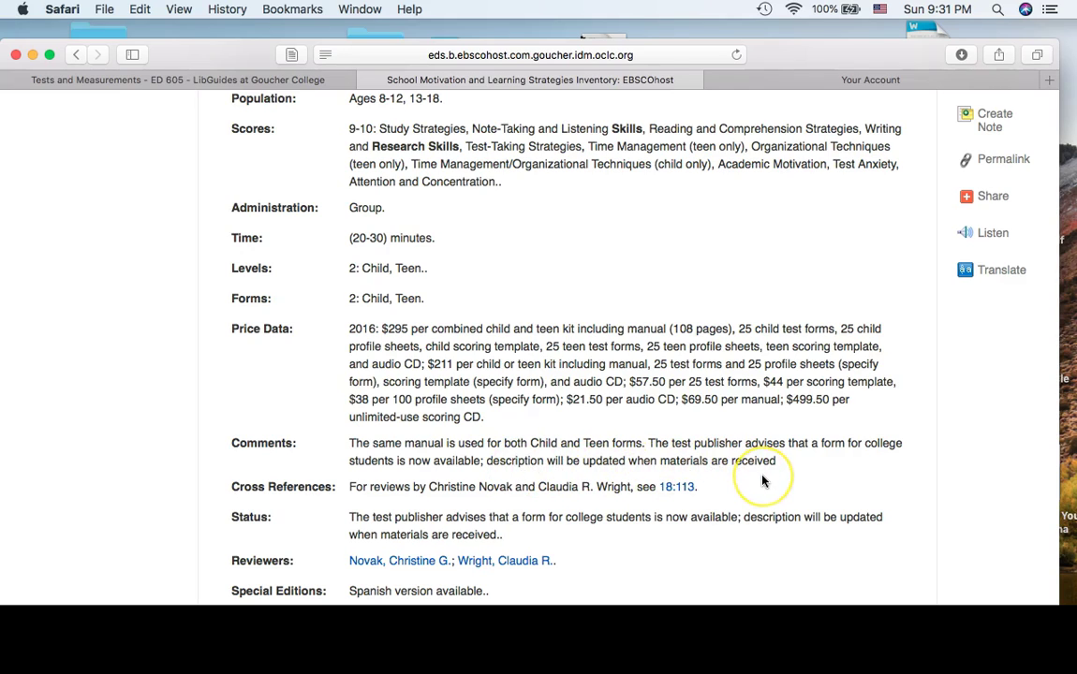
scroll(764, 481, "up", 8)
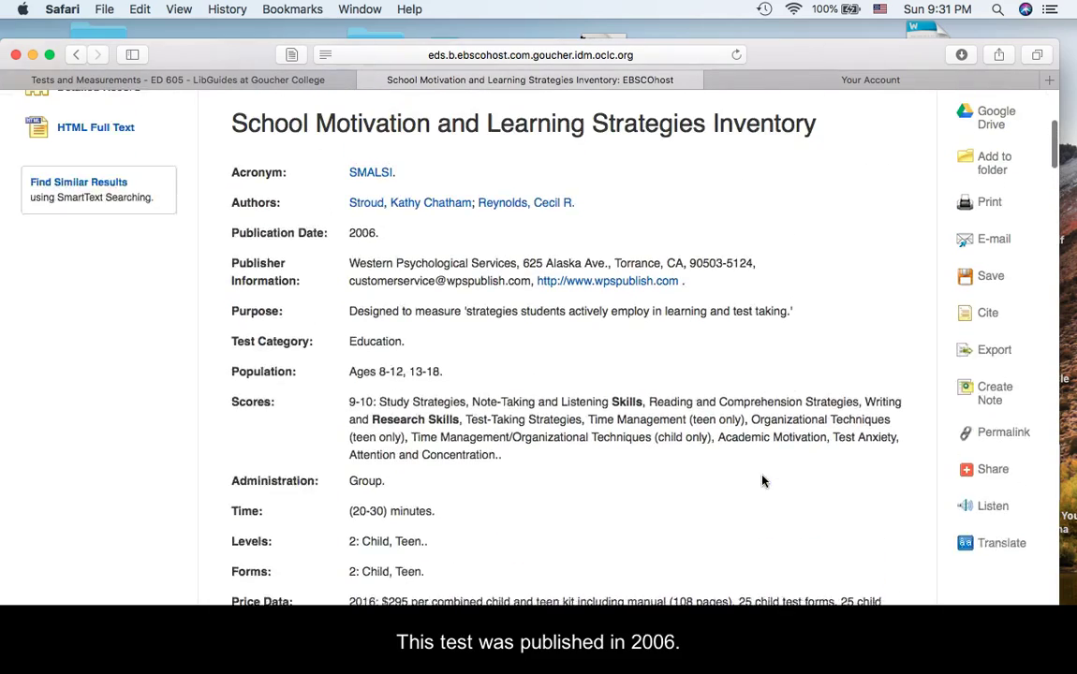
scroll(596, 478, "down", 7)
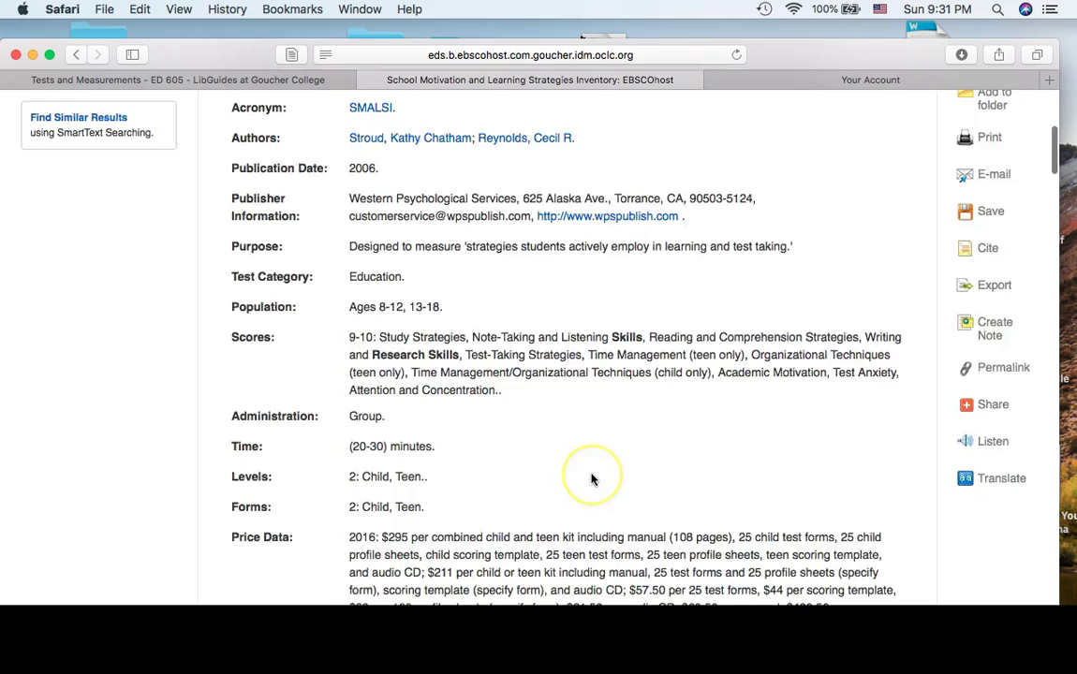
scroll(592, 479, "down", 1)
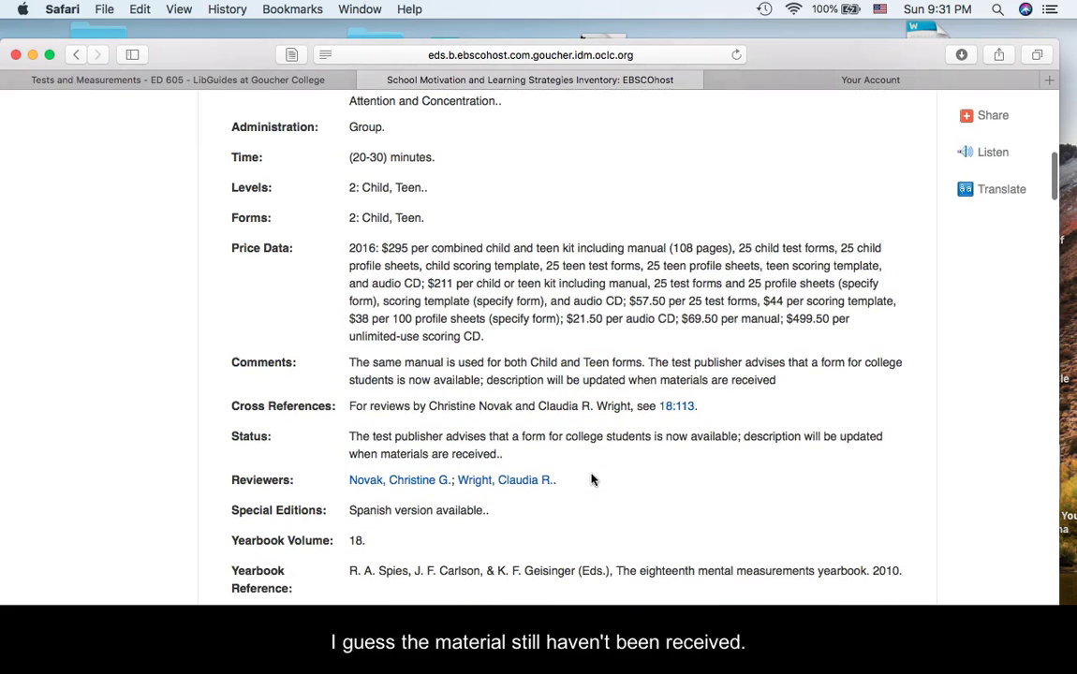